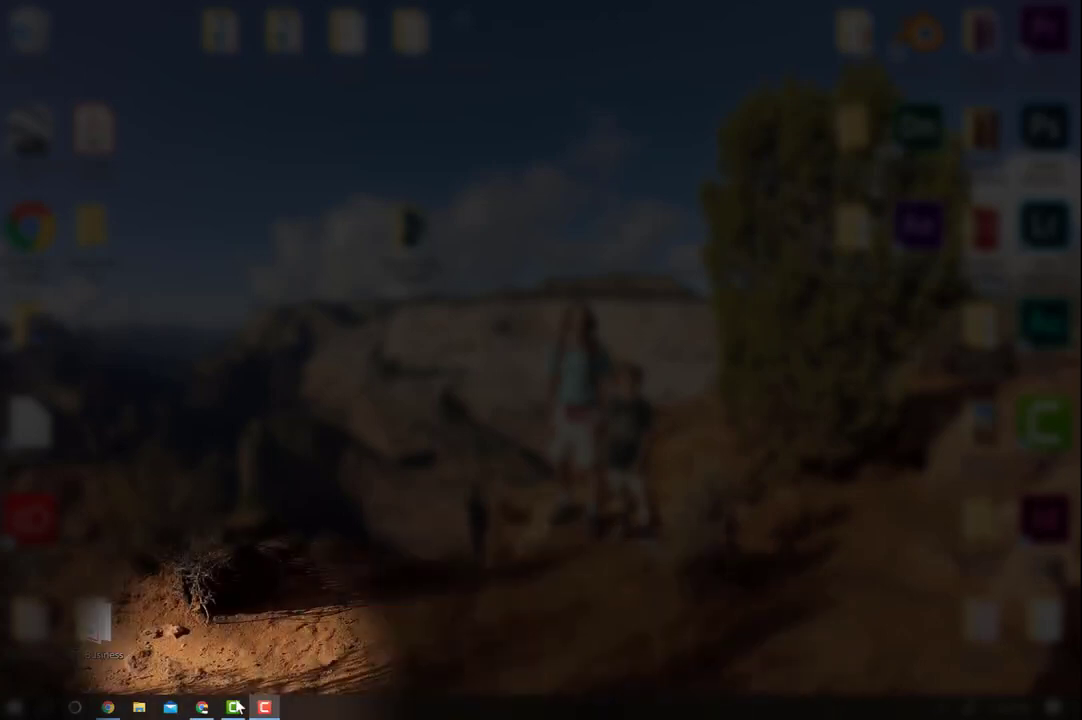
# Open Chrome, go to oalaska.org, and maximize the browser window.
pyautogui.click(108, 707)
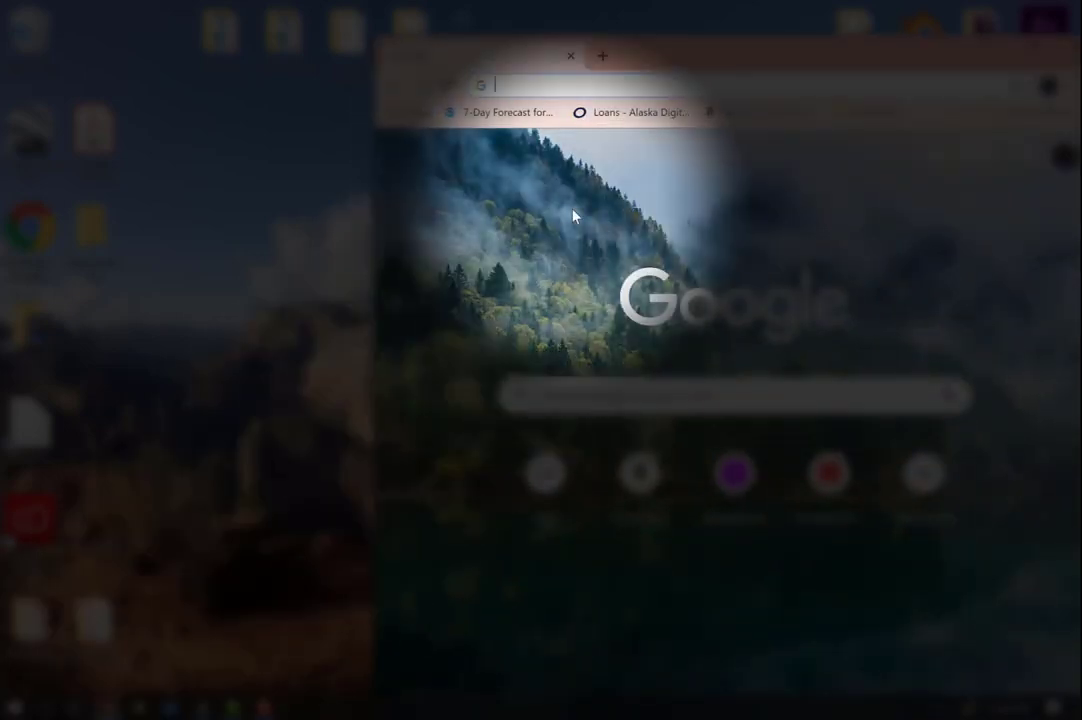
pyautogui.write('0')
pyautogui.press('BackSpace')
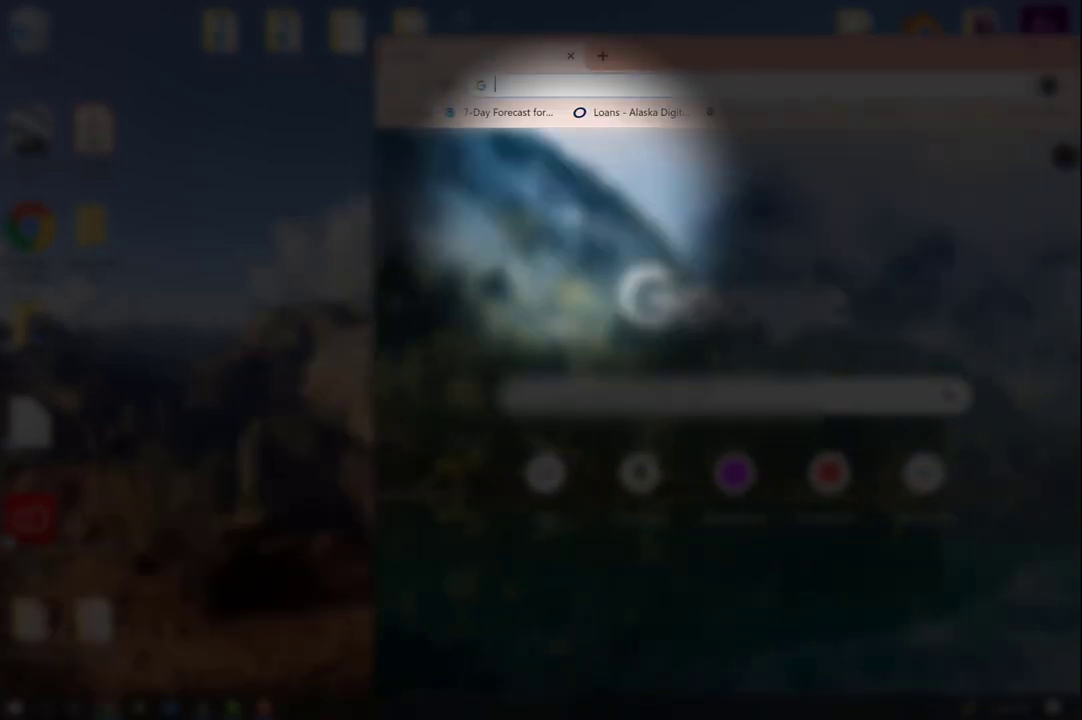
pyautogui.write('oalaska.org')
pyautogui.press('Return')
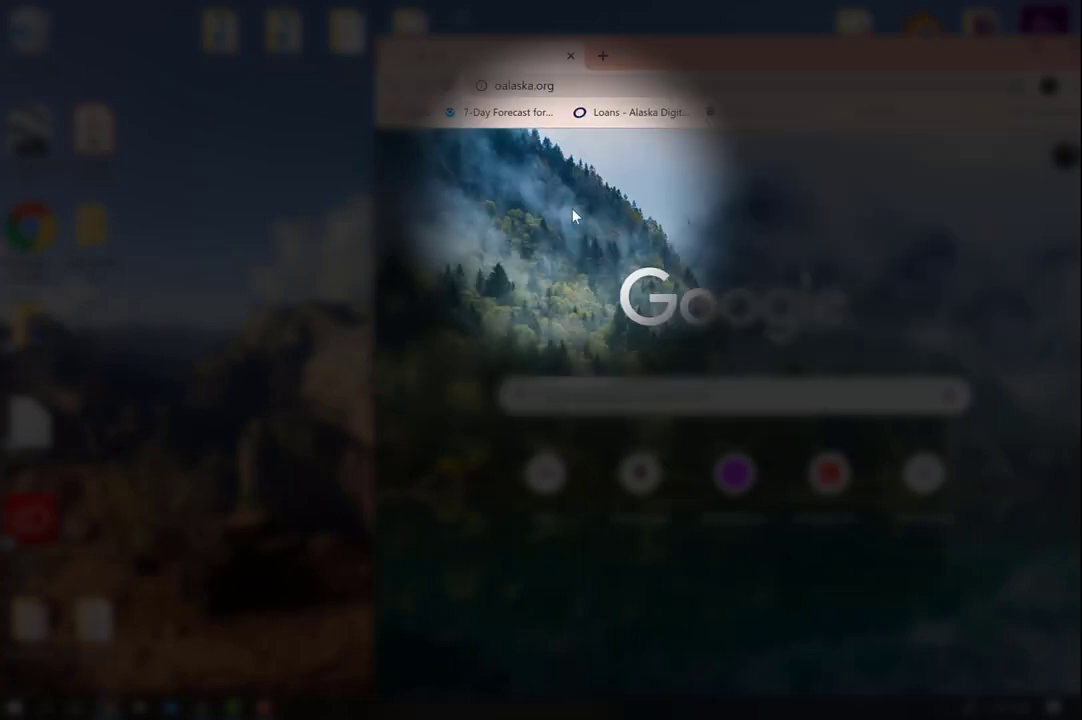
pyautogui.click(1040, 48)
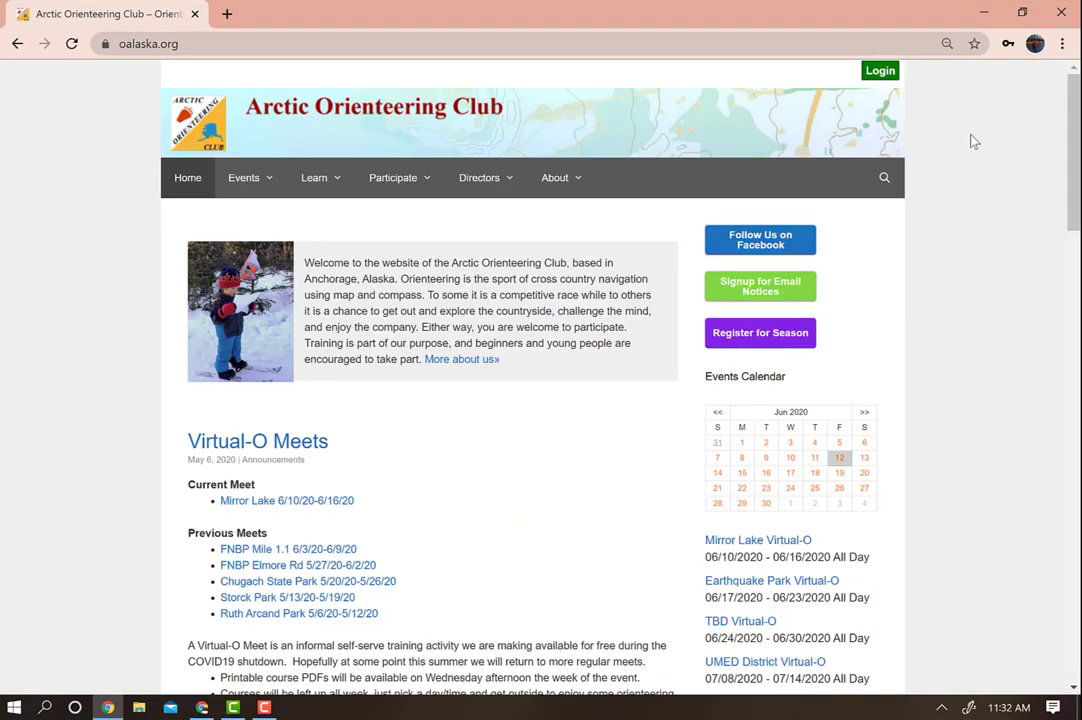
# Log in with the saved account details, then open RouteGadget from the sidebar banner.
pyautogui.scroll(-5, 1075, 254)
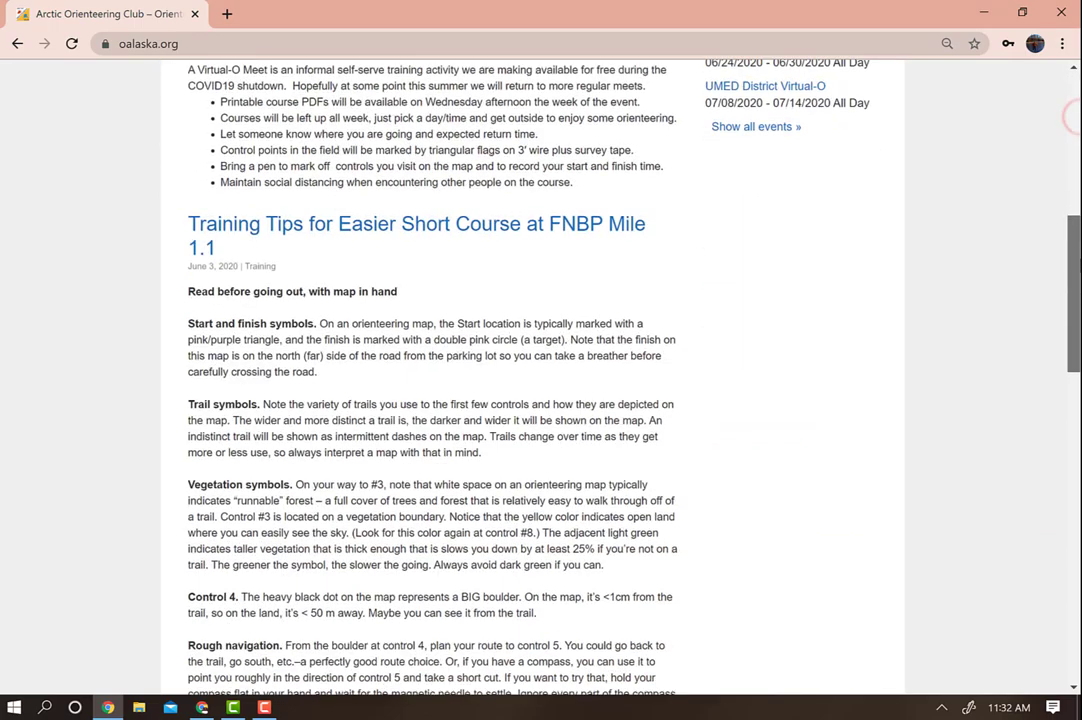
pyautogui.scroll(5, 1075, 254)
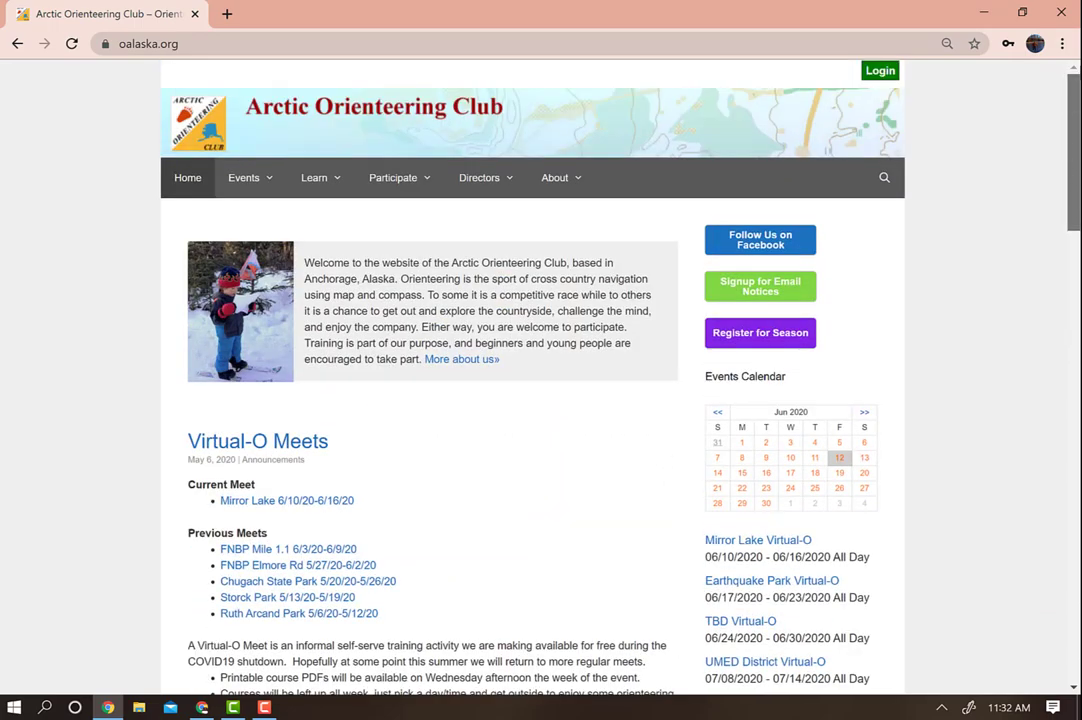
pyautogui.click(889, 72)
pyautogui.click(411, 246)
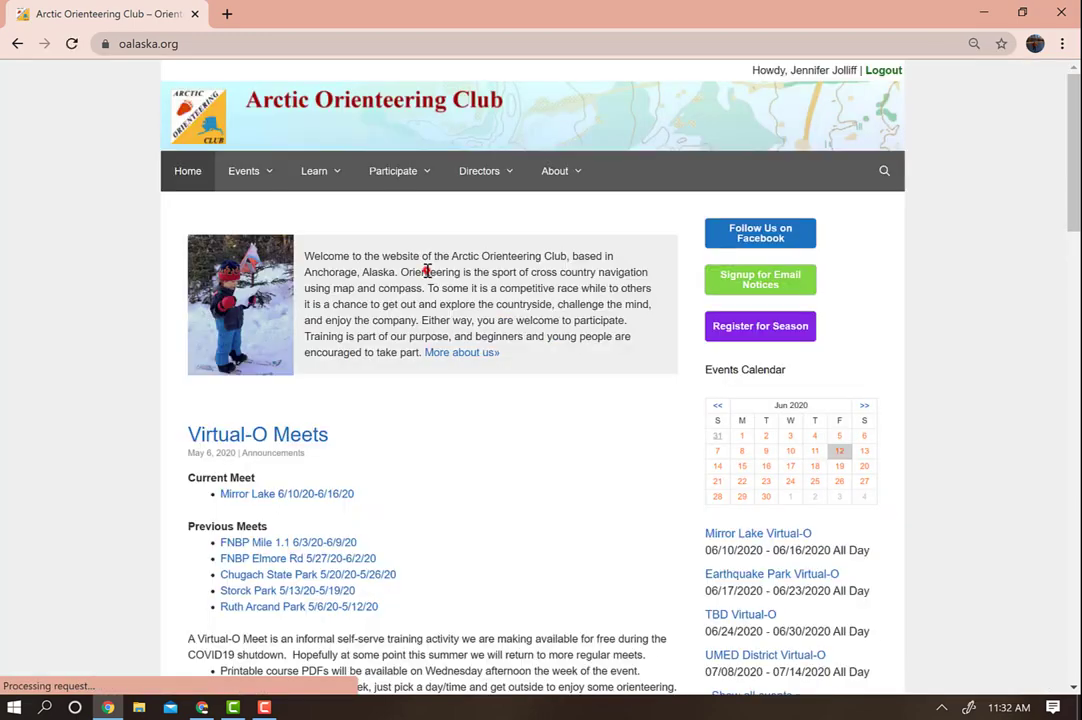
pyautogui.scroll(-5, 1070, 140)
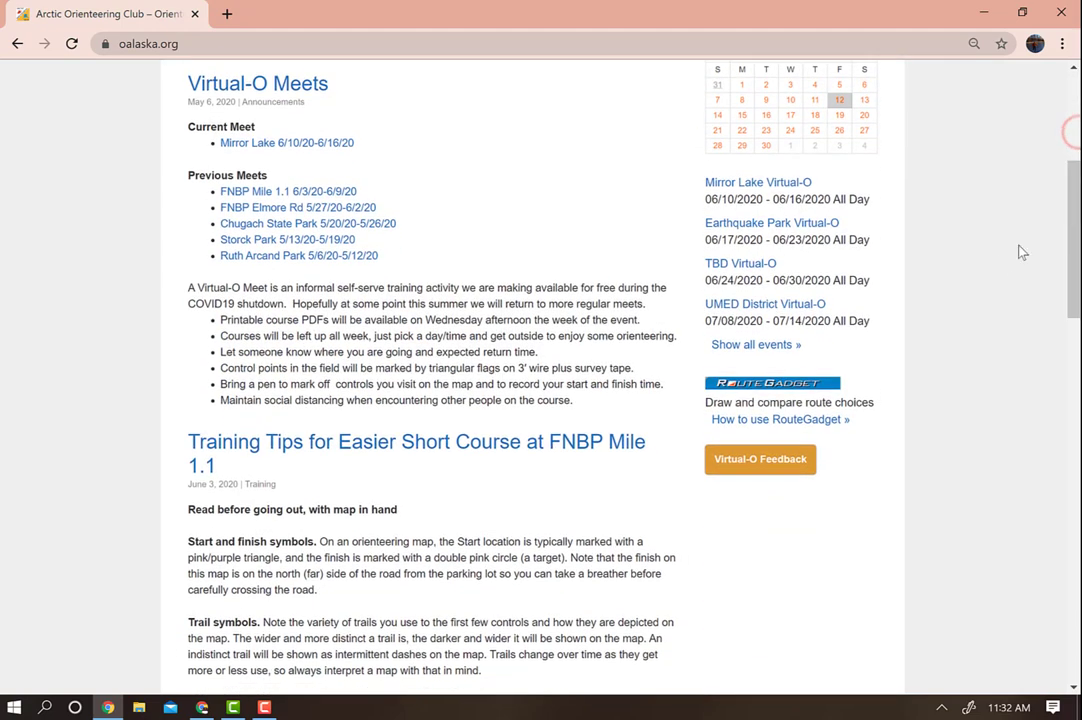
pyautogui.click(803, 385)
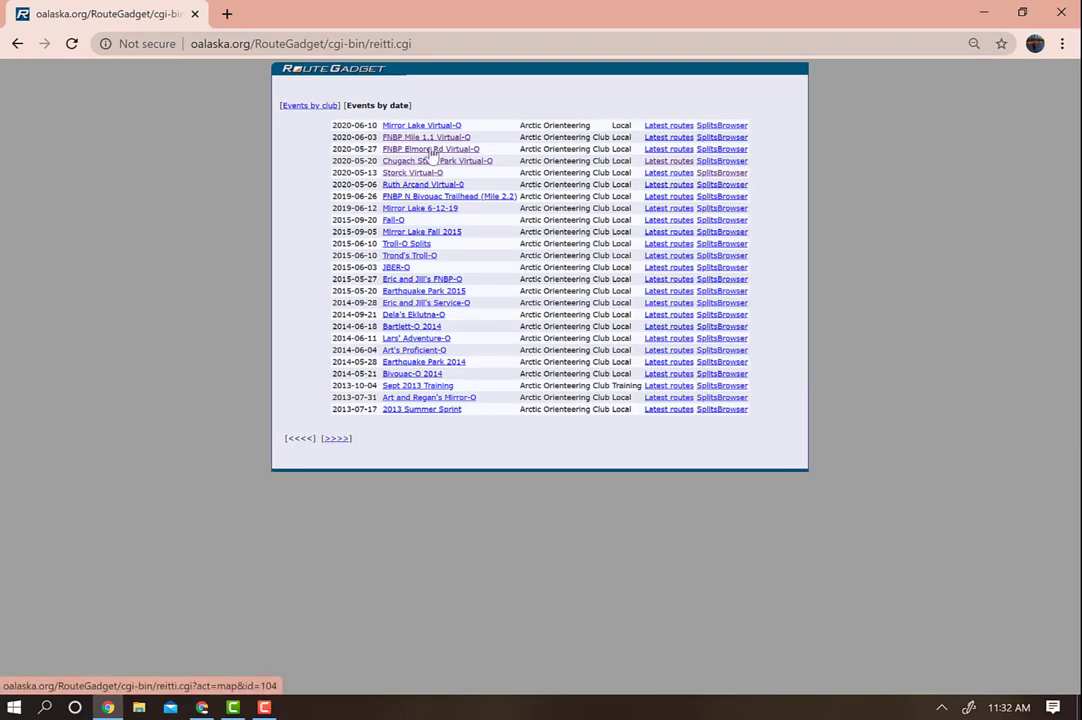
# Open the 2020-05-13 Storck Virtual-O event from the Events by date list.
pyautogui.click(411, 175)
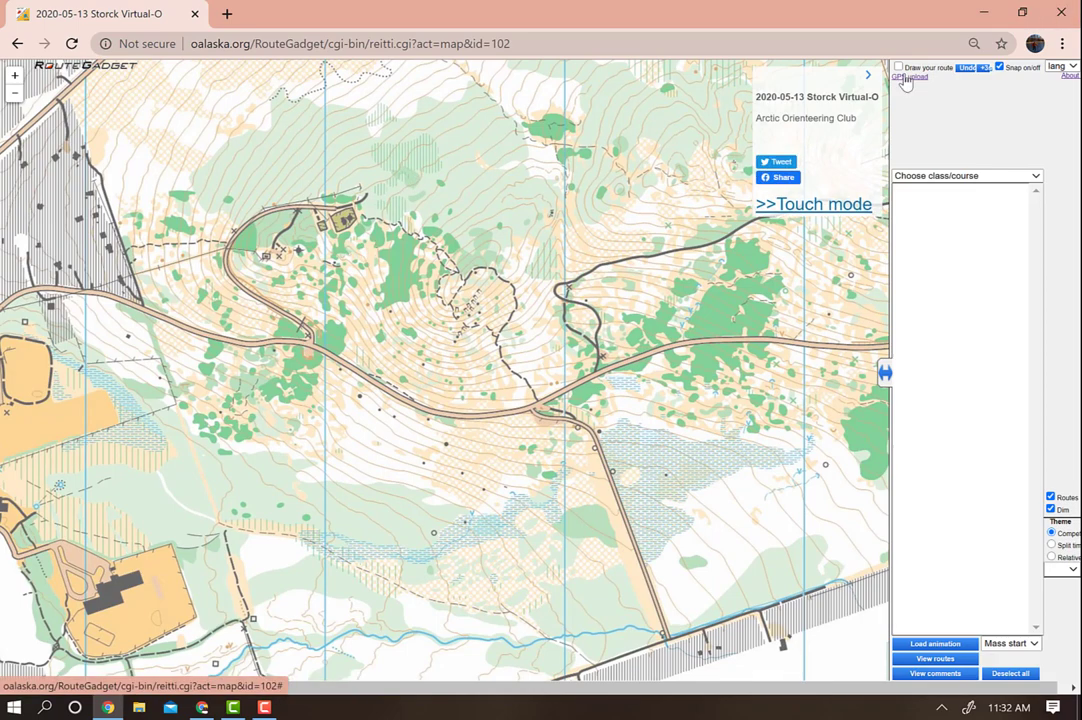
# Start a GPS upload for the Long (11) course and bring up the file picker.
pyautogui.click(905, 79)
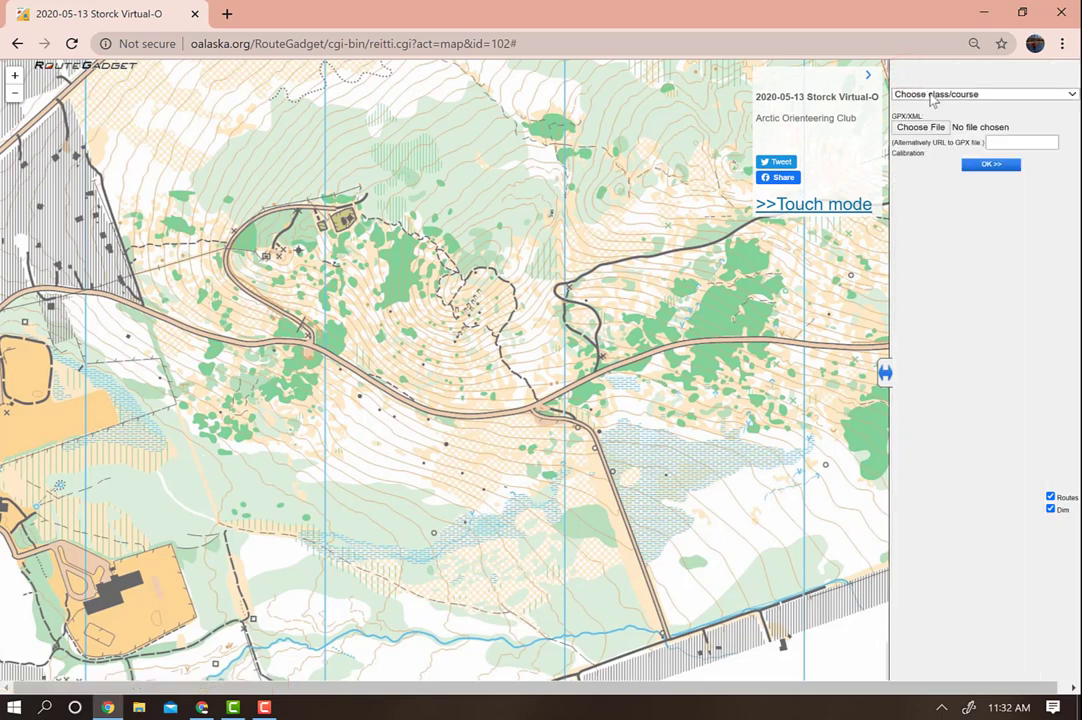
pyautogui.click(930, 94)
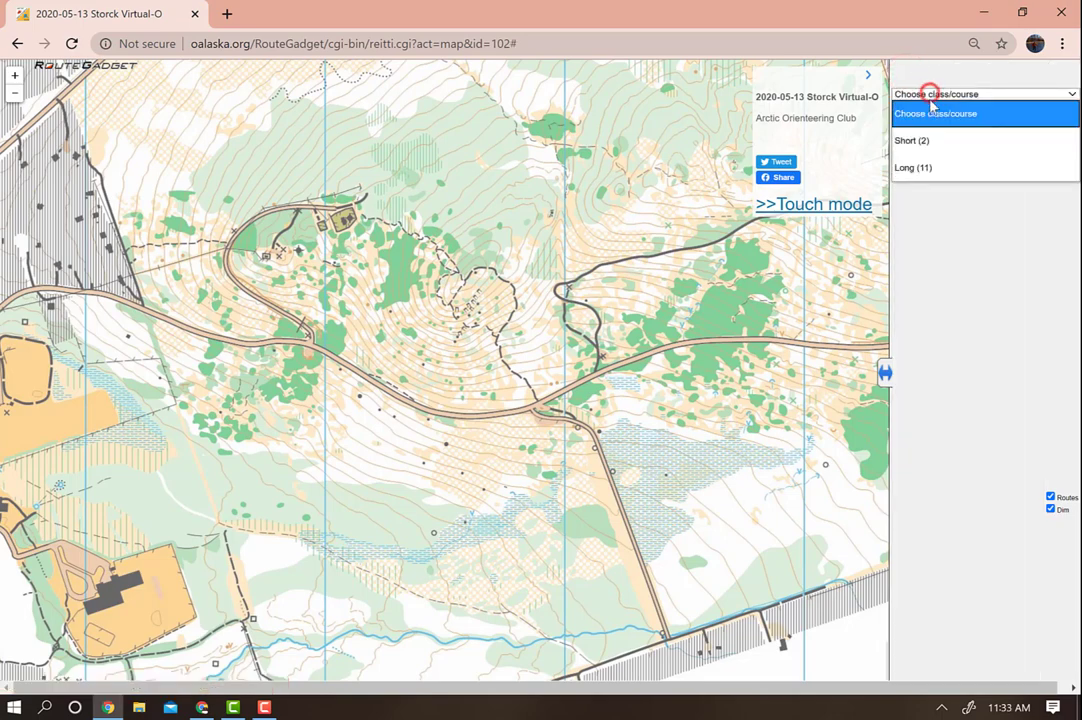
pyautogui.click(929, 175)
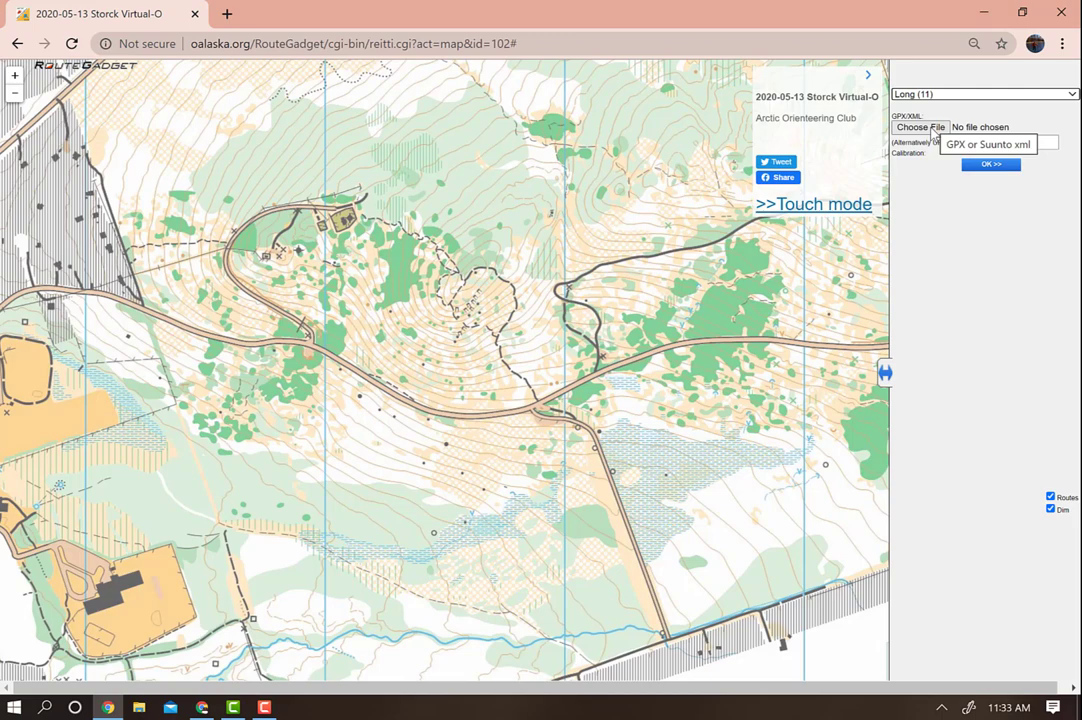
pyautogui.click(932, 130)
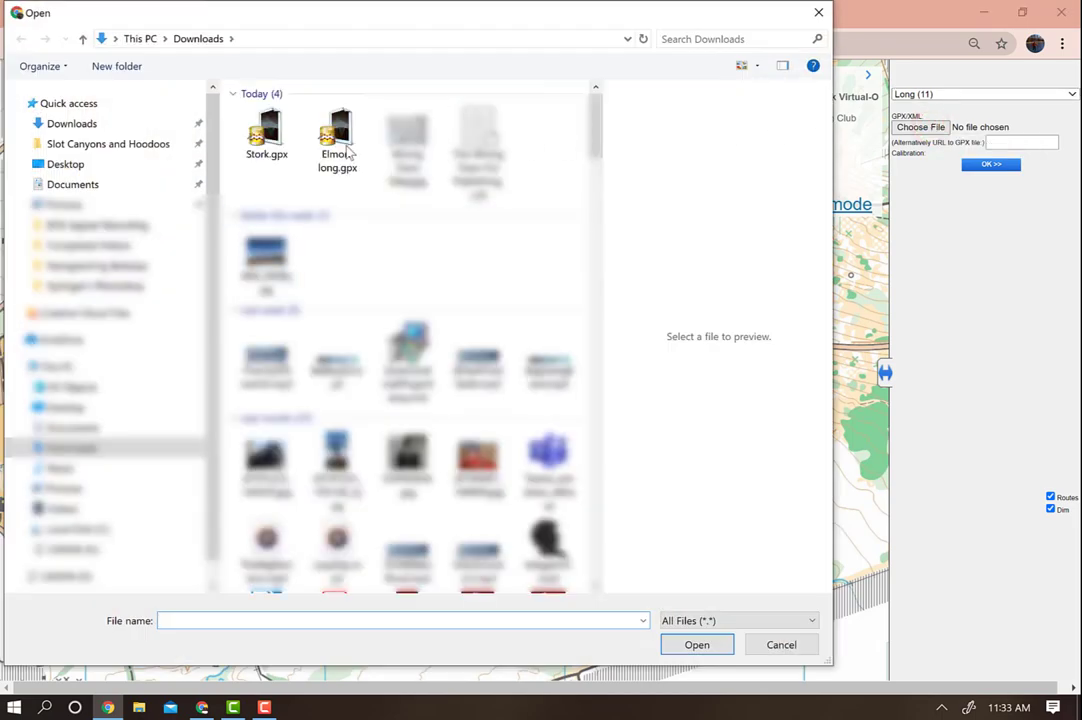
# Attach Stork.gpx from the Downloads folder to the upload form.
pyautogui.click(268, 140)
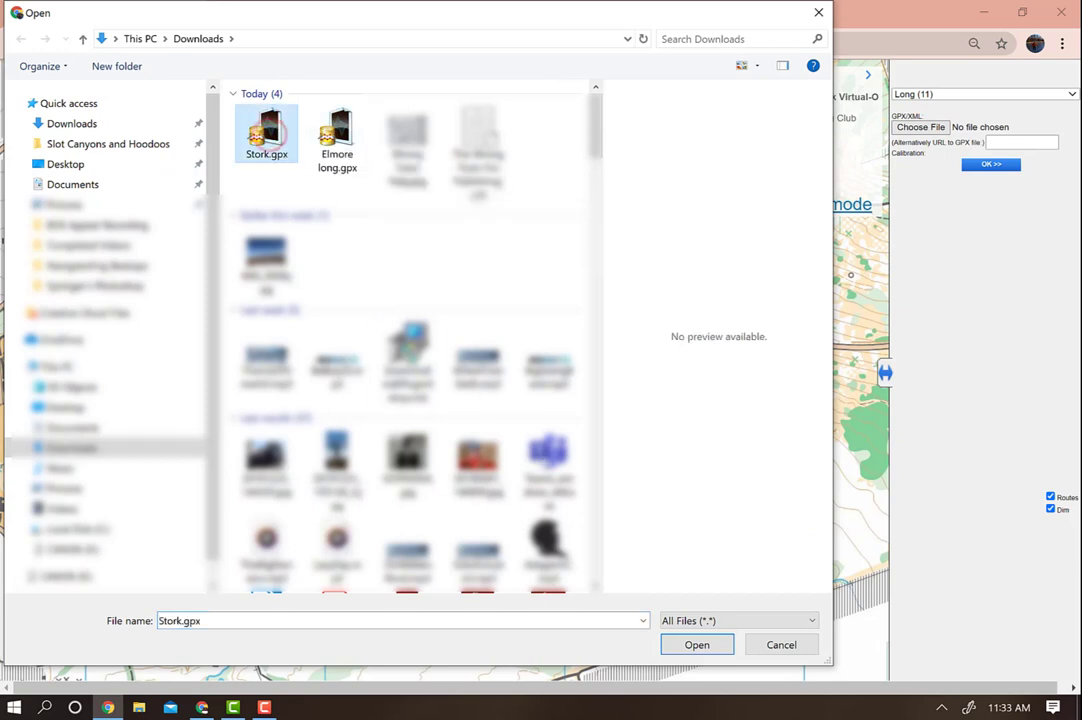
pyautogui.click(700, 645)
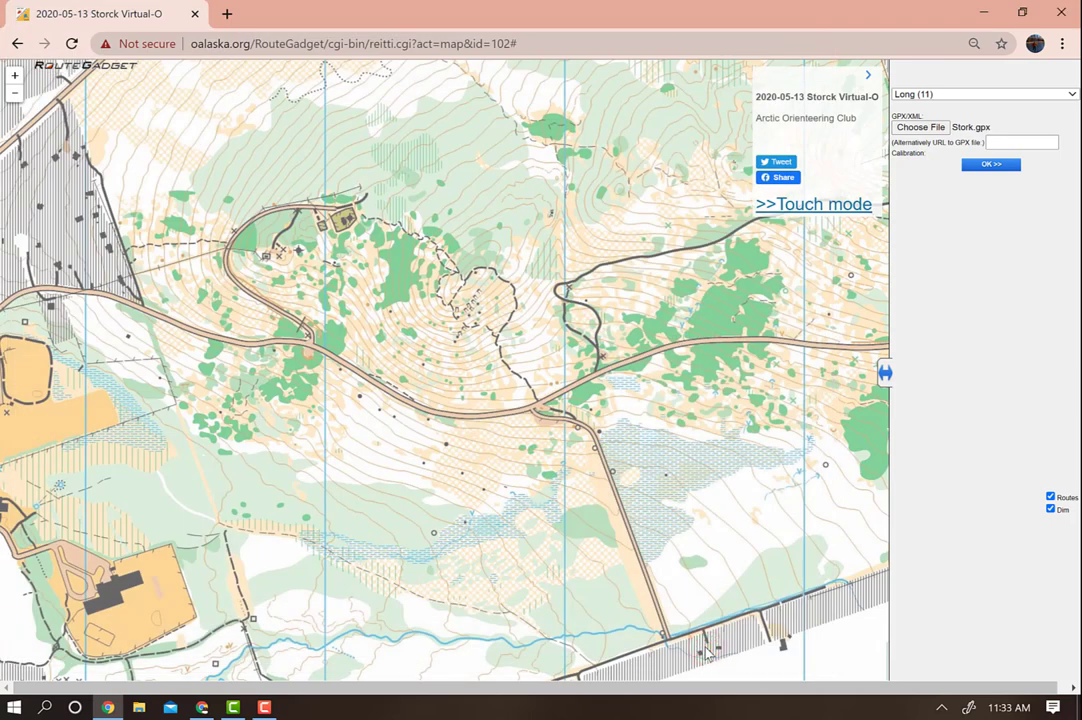
# Submit the Stork.gpx upload so the red track appears on the Long course map.
pyautogui.click(979, 170)
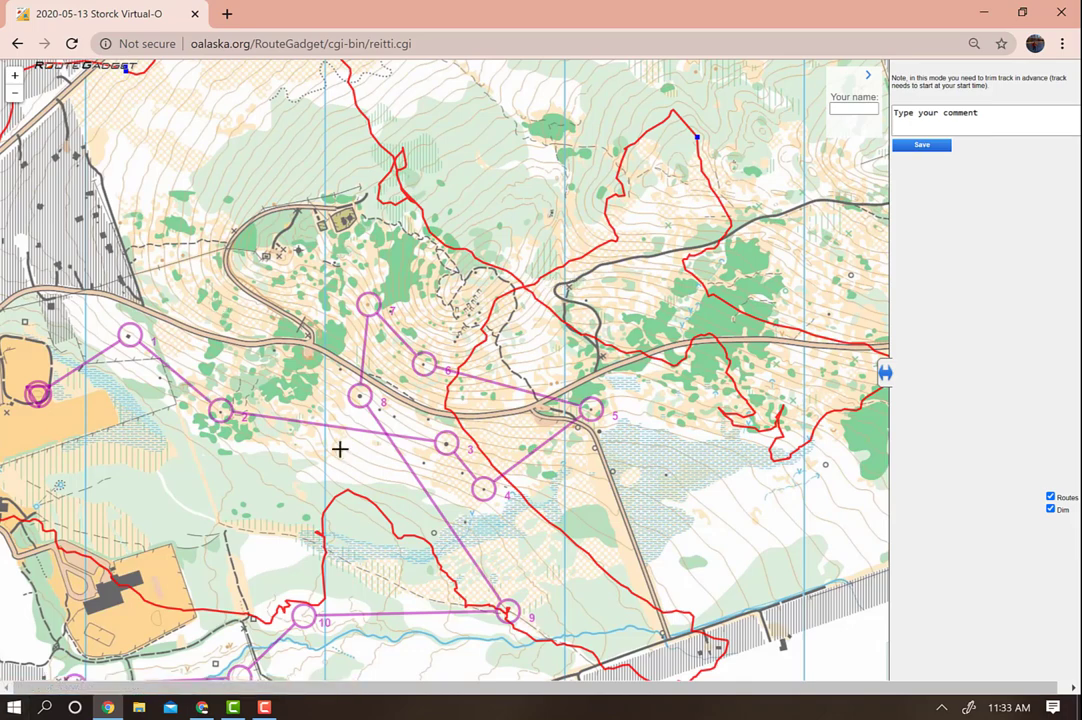
pyautogui.scroll(-2, 338, 447)
pyautogui.scroll(2, 340, 450)
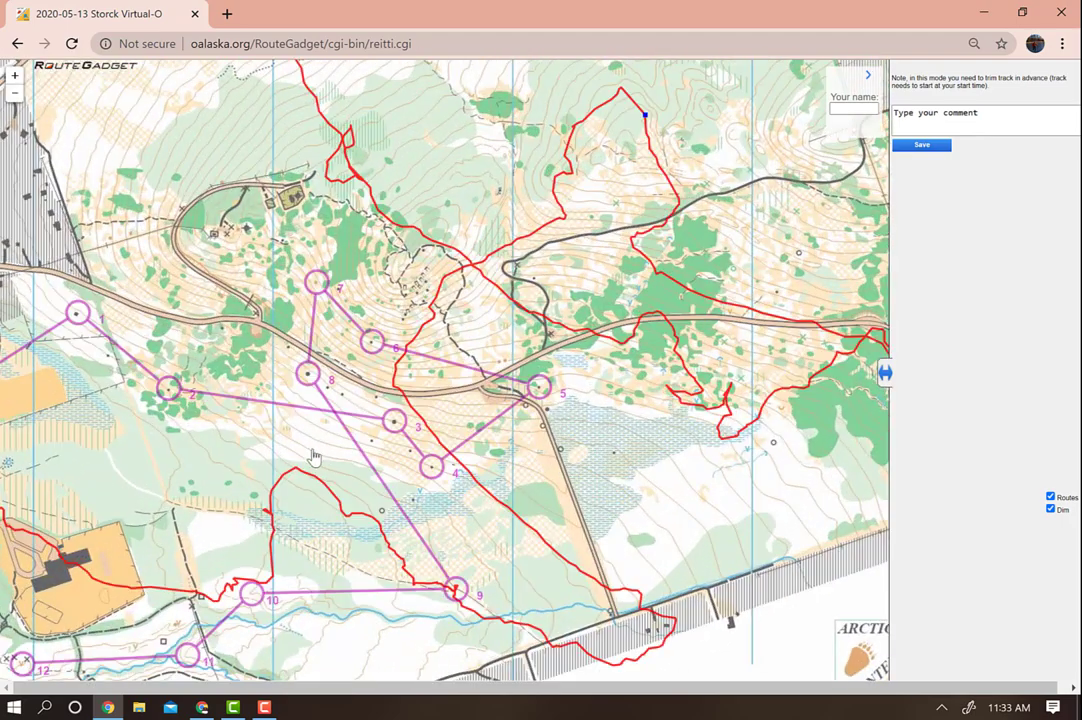
pyautogui.scroll(-2, 304, 450)
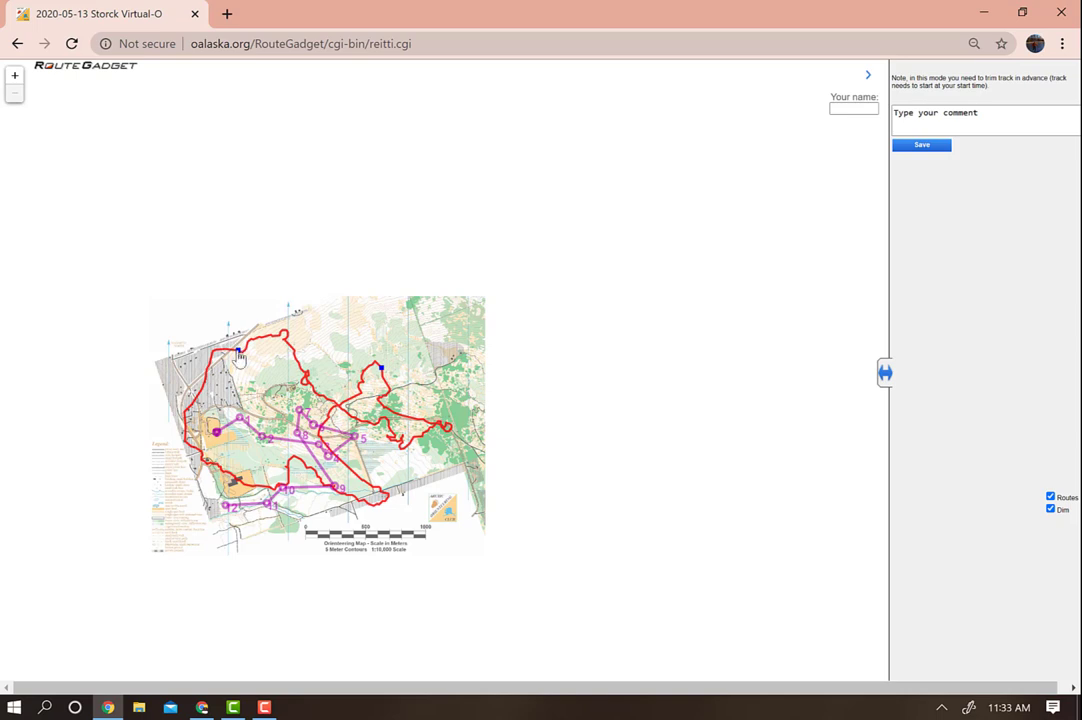
# Drag the track's start onto the start triangle and align it with controls 2–4.
pyautogui.moveTo(240, 358)
pyautogui.mouseDown()
pyautogui.moveTo(241, 345)
pyautogui.moveTo(218, 432)
pyautogui.mouseUp()
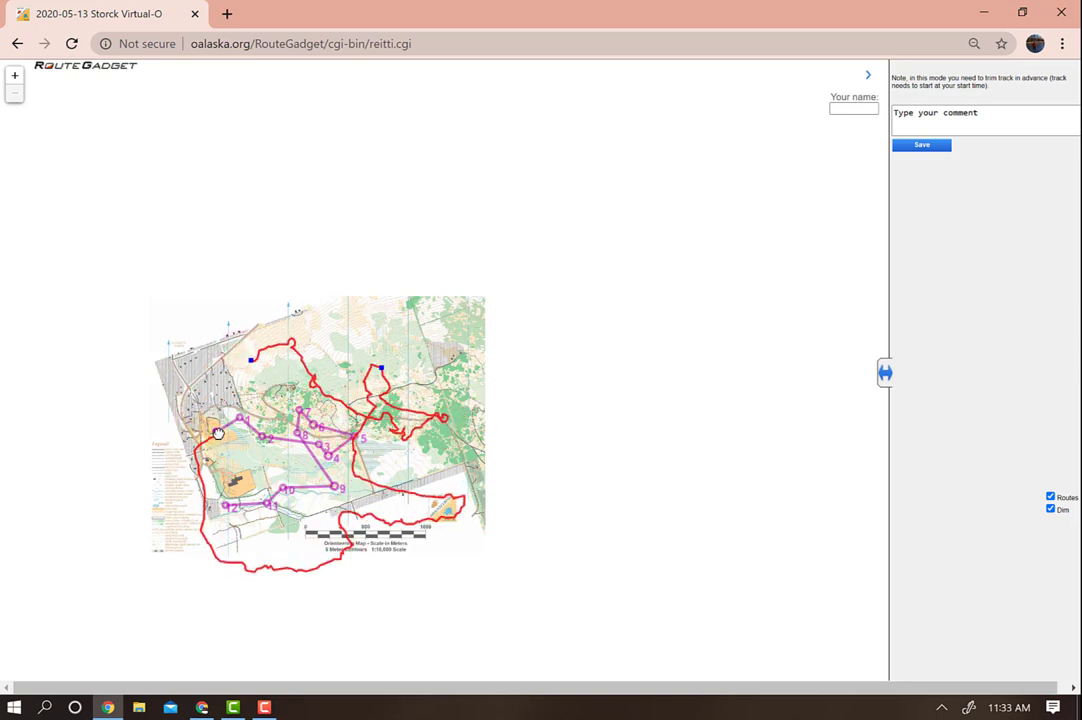
pyautogui.scroll(3, 218, 432)
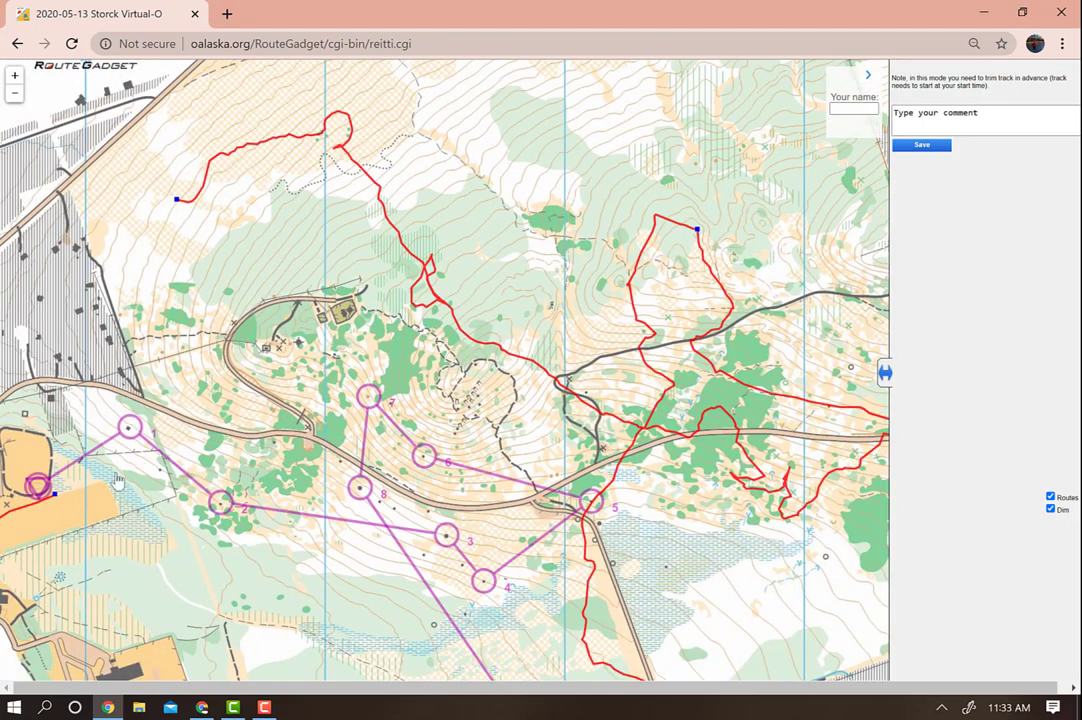
pyautogui.moveTo(57, 492); pyautogui.dragTo(36, 488)
pyautogui.moveTo(176, 205)
pyautogui.mouseDown()
pyautogui.moveTo(420, 215)
pyautogui.moveTo(541, 200)
pyautogui.moveTo(640, 234)
pyautogui.mouseUp()
pyautogui.scroll(-3, 640, 234)
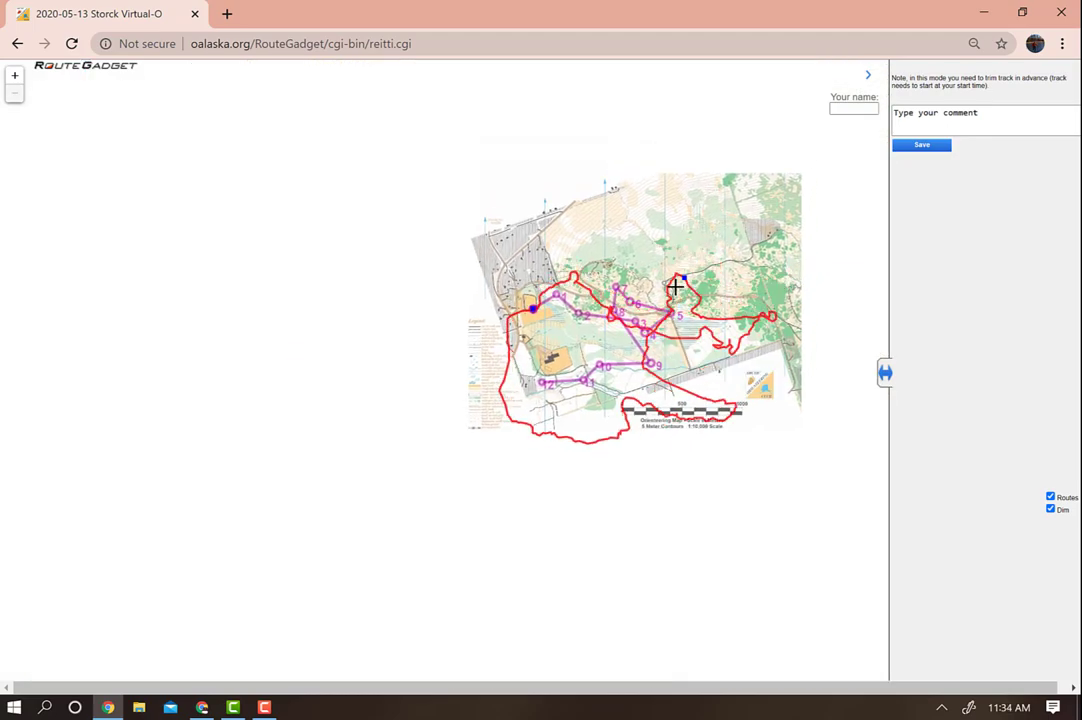
pyautogui.scroll(3, 616, 561)
pyautogui.moveTo(616, 561)
pyautogui.mouseDown()
pyautogui.moveTo(516, 178)
pyautogui.moveTo(492, 190)
pyautogui.moveTo(501, 187)
pyautogui.mouseUp()
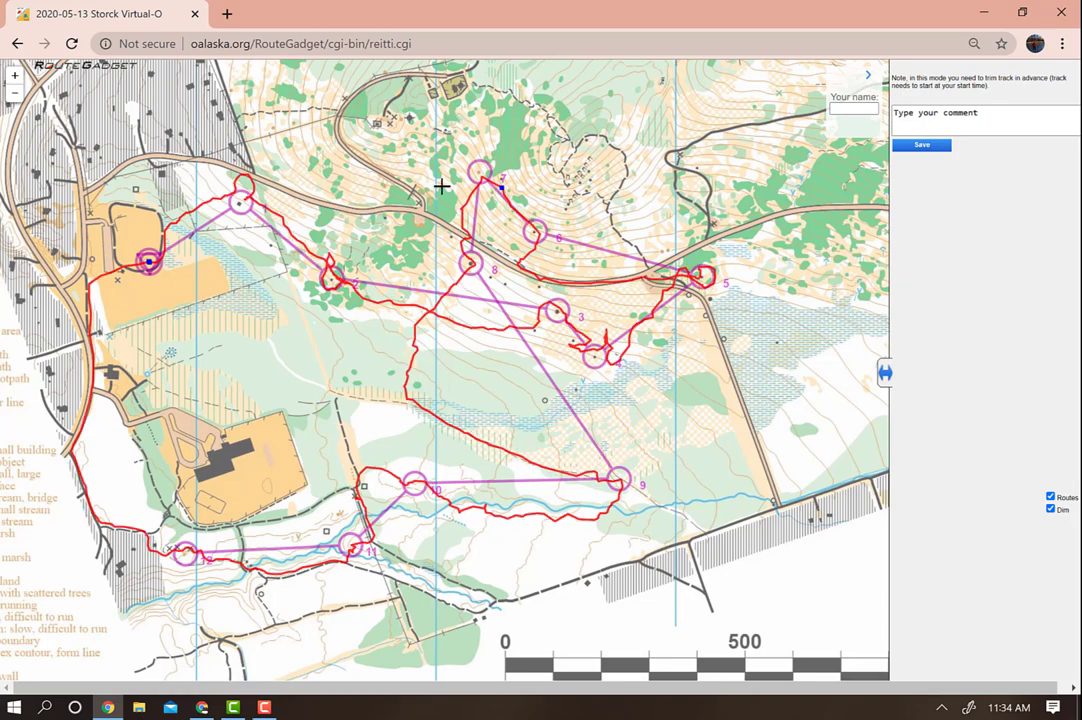
# Enter the runner's name in the Your name box.
pyautogui.click(855, 110)
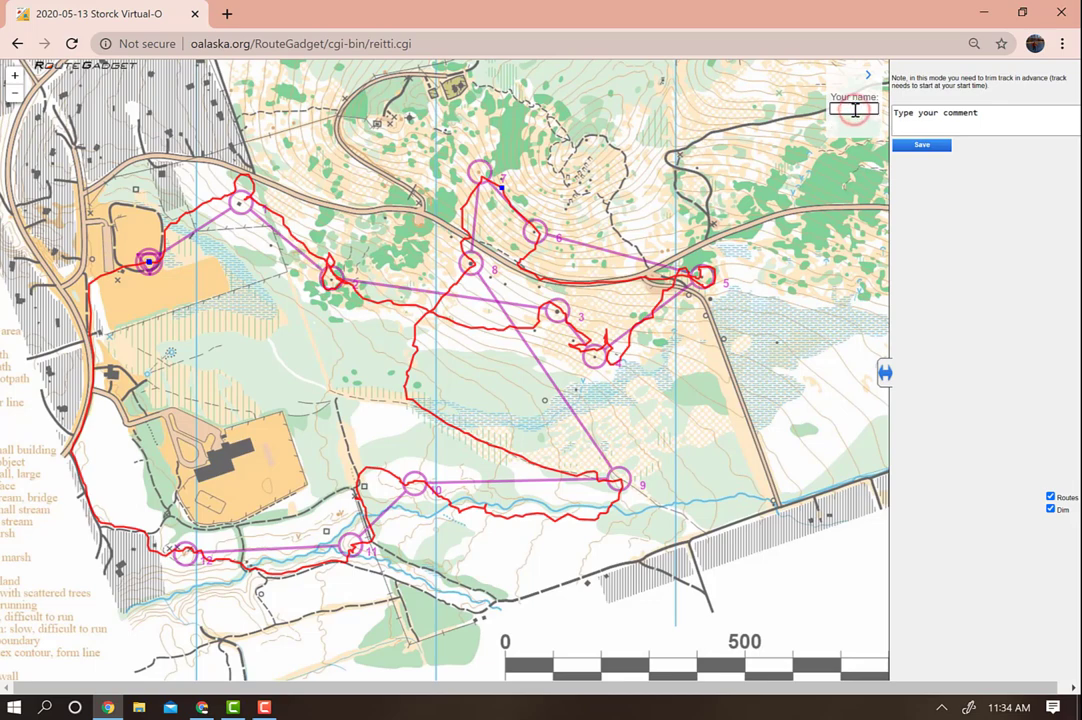
pyautogui.write('Your Name')
pyautogui.write('2')
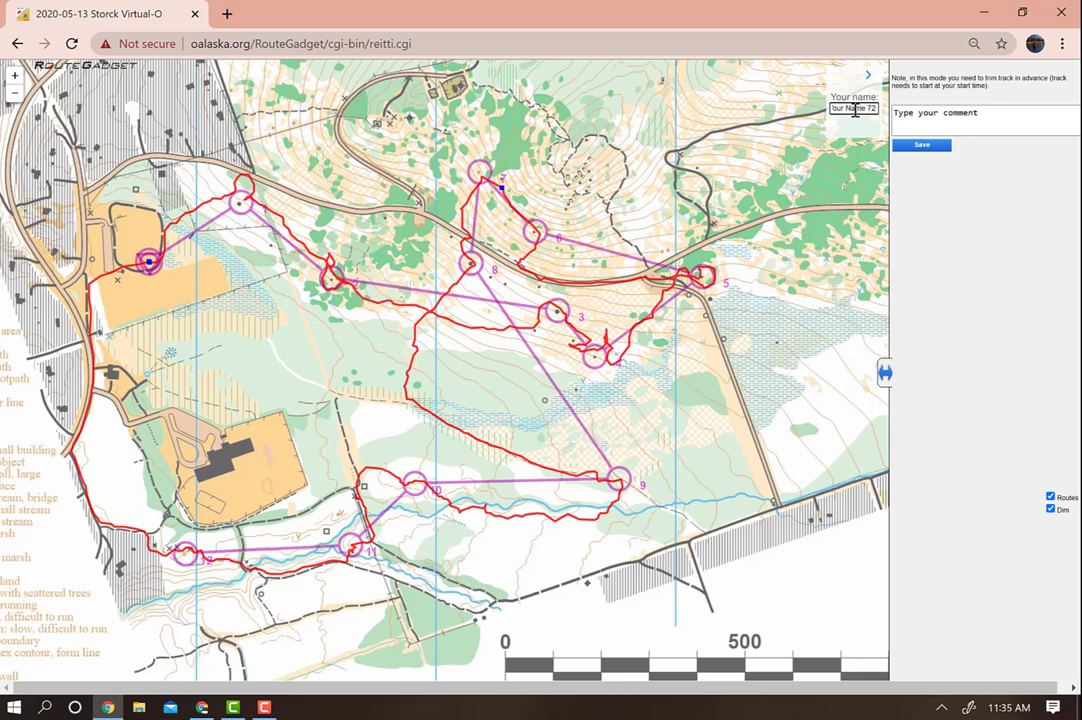
pyautogui.write('272')
pyautogui.click(811, 143)
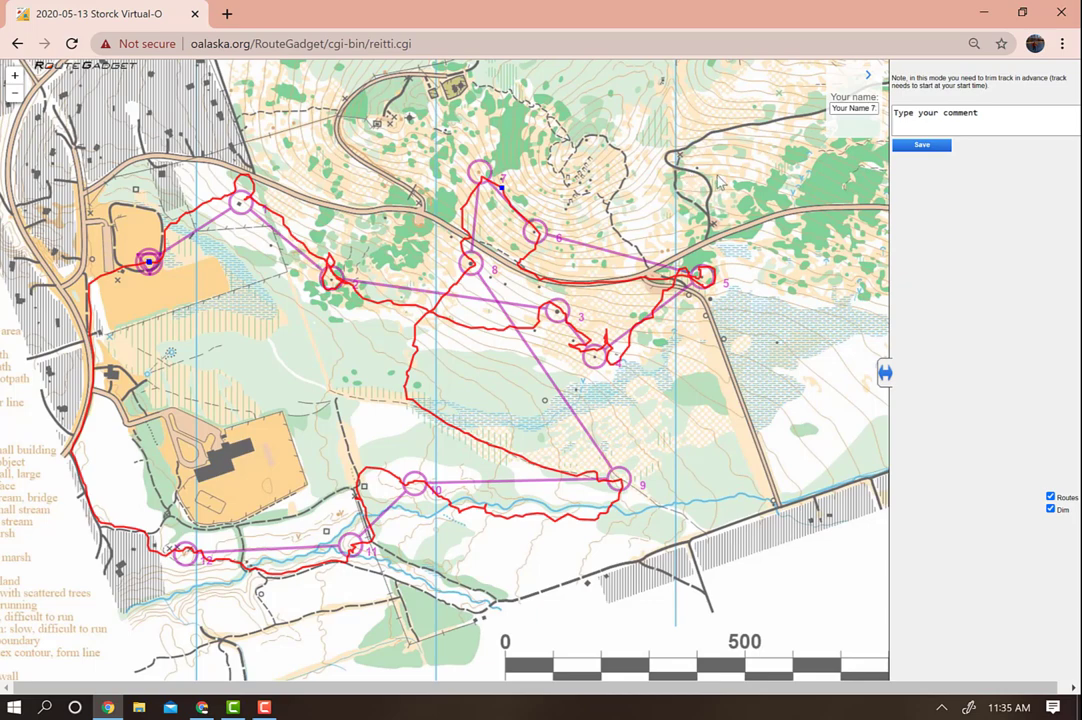
# Replace the placeholder comment with 'I had a hard time finding #4'.
pyautogui.click(917, 117)
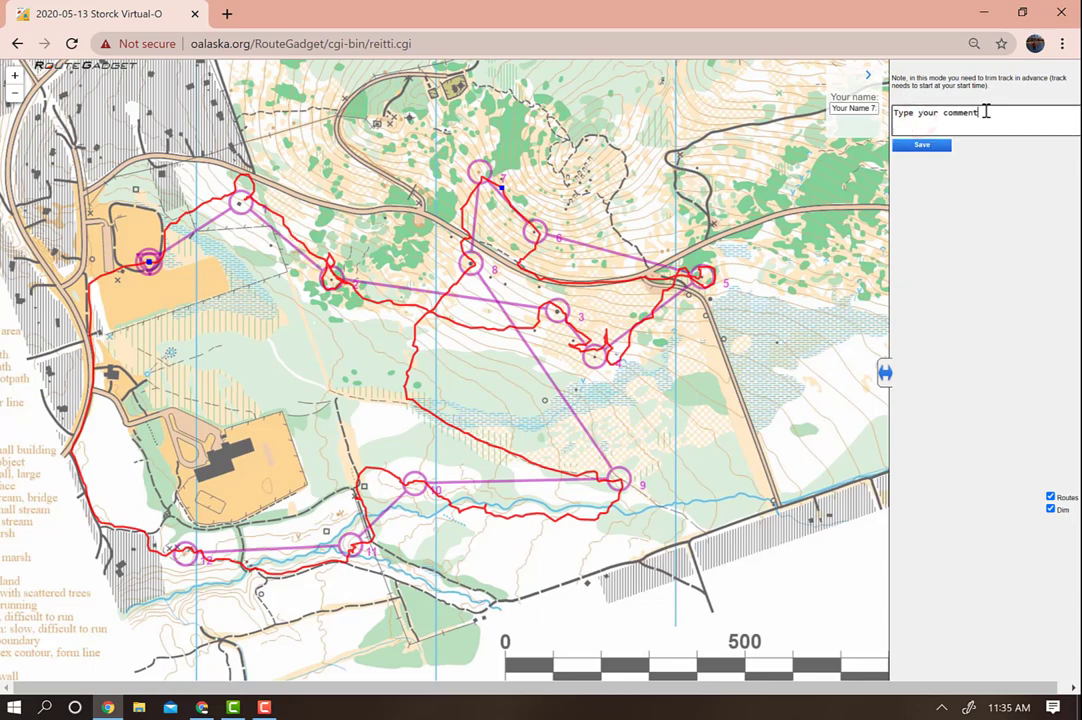
pyautogui.press('BackSpace')
pyautogui.press('BackSpace')
pyautogui.press('BackSpace')
pyautogui.press('BackSpace')
pyautogui.press('BackSpace')
pyautogui.press('BackSpace')
pyautogui.press('BackSpace')
pyautogui.press('BackSpace')
pyautogui.press('BackSpace')
pyautogui.press('BackSpace')
pyautogui.press('BackSpace')
pyautogui.press('BackSpace')
pyautogui.press('BackSpace')
pyautogui.press('BackSpace')
pyautogui.press('BackSpace')
pyautogui.write('I had a hard time finding #4')
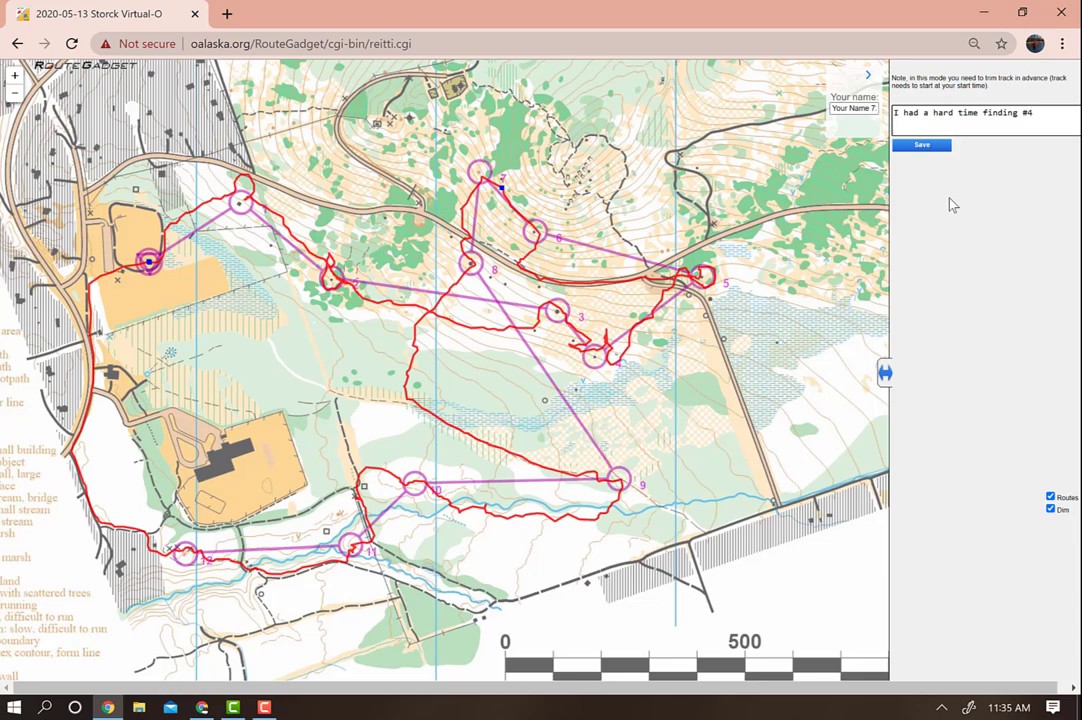
# Finish the comment with '!', save the route, and dismiss the 'Saved successfully!' alert.
pyautogui.write('!')
pyautogui.click(924, 149)
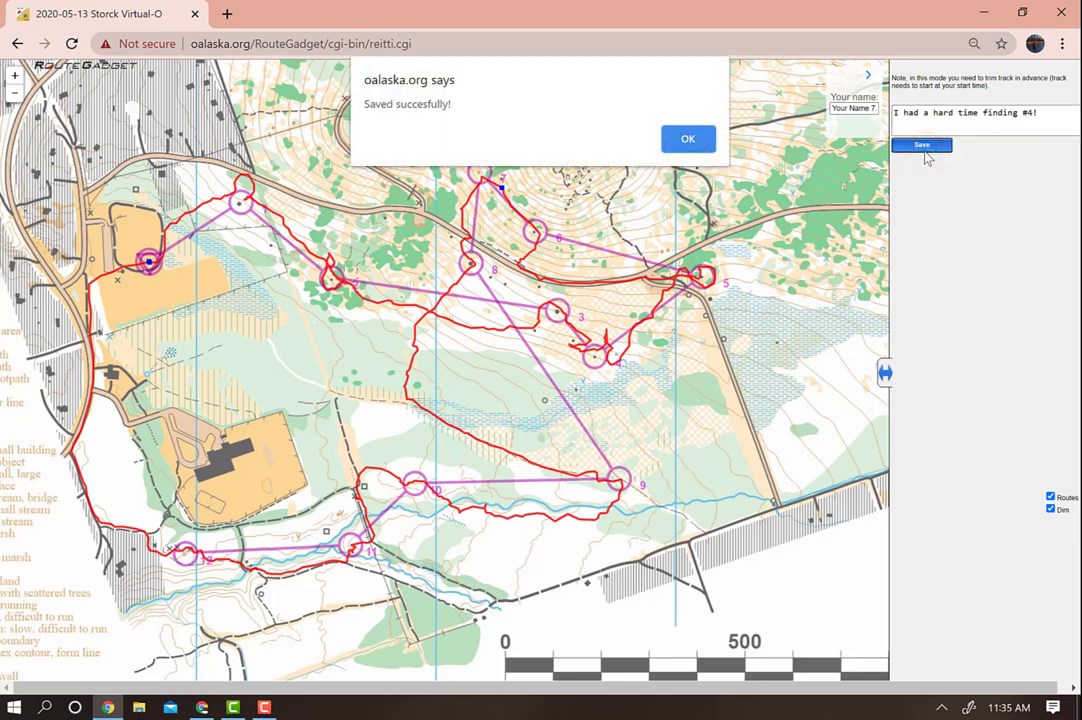
pyautogui.click(676, 137)
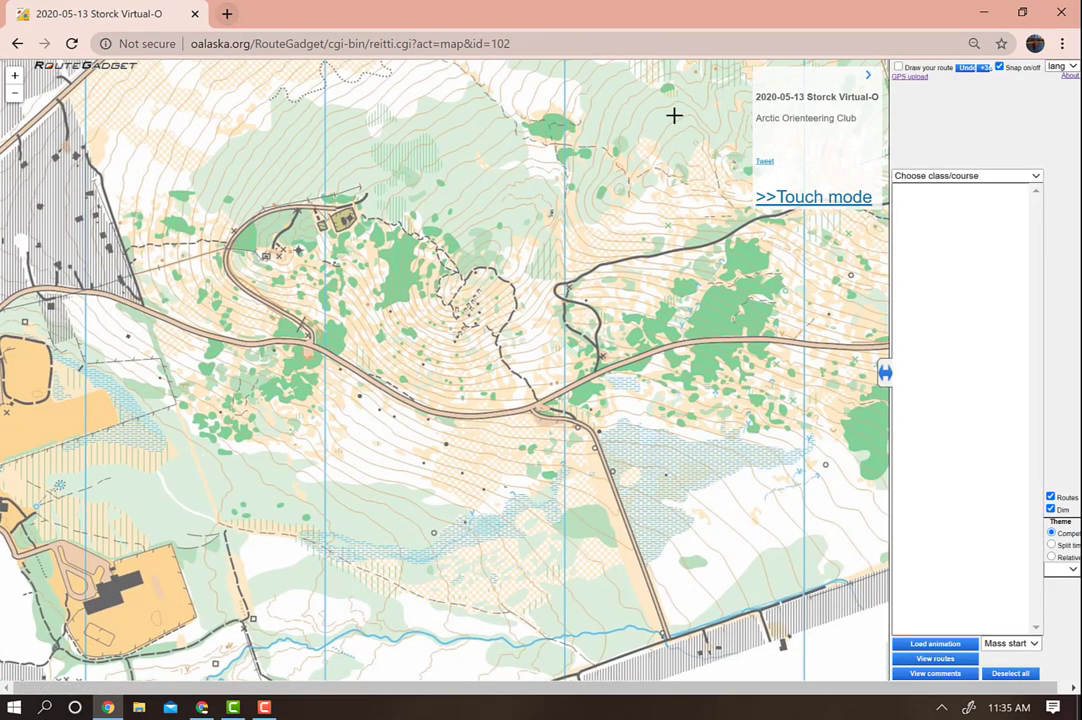
# Select all twelve Long (12) runners, load their routes as an animation, and start it.
pyautogui.click(941, 175)
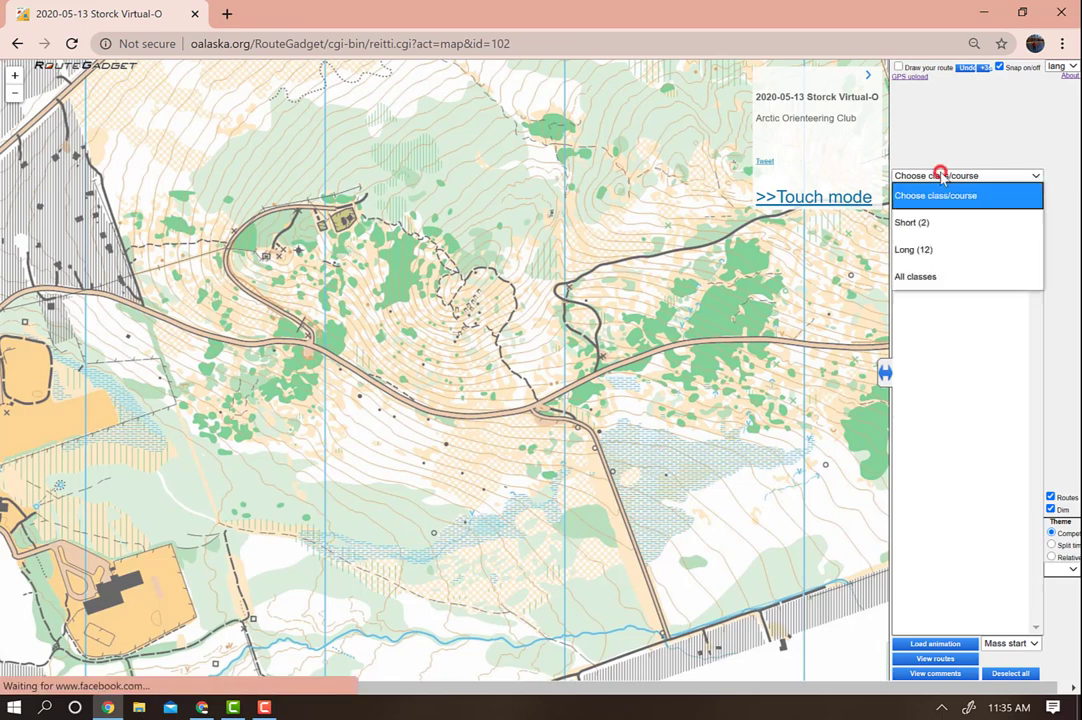
pyautogui.click(958, 251)
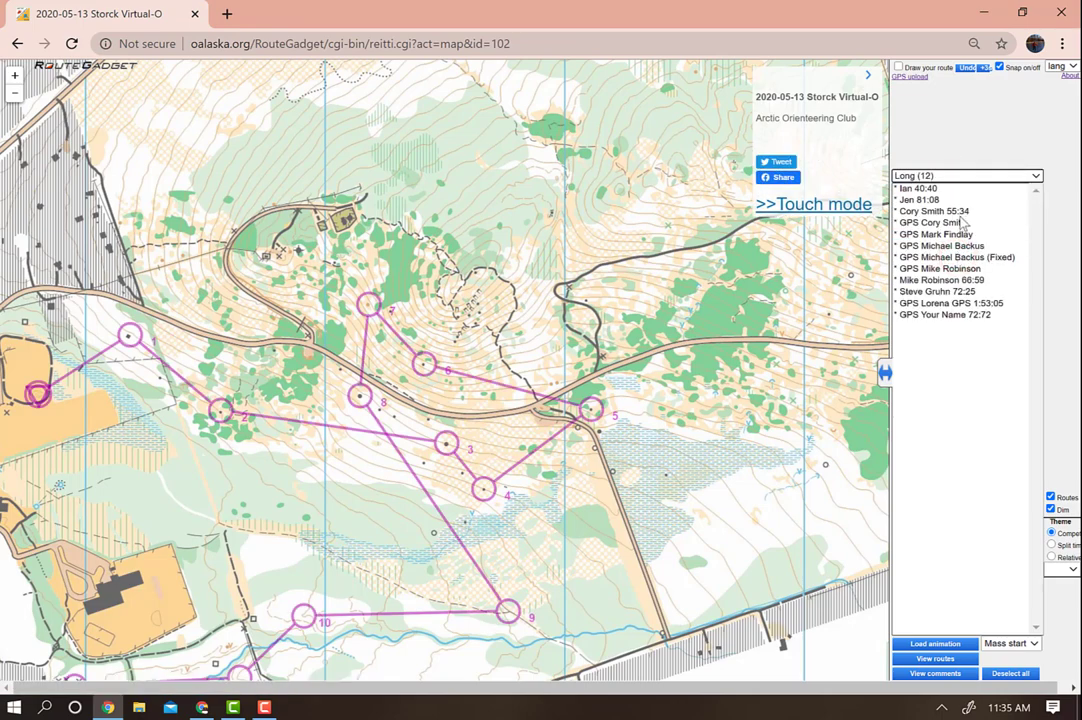
pyautogui.moveTo(961, 191); pyautogui.dragTo(971, 331)
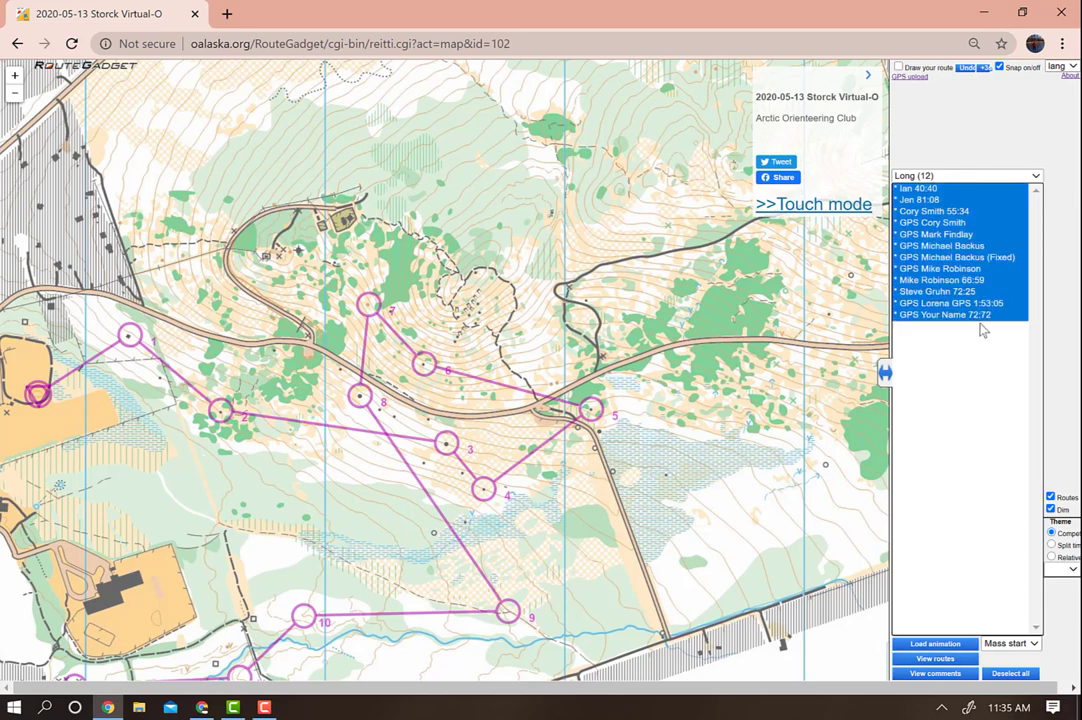
pyautogui.click(930, 645)
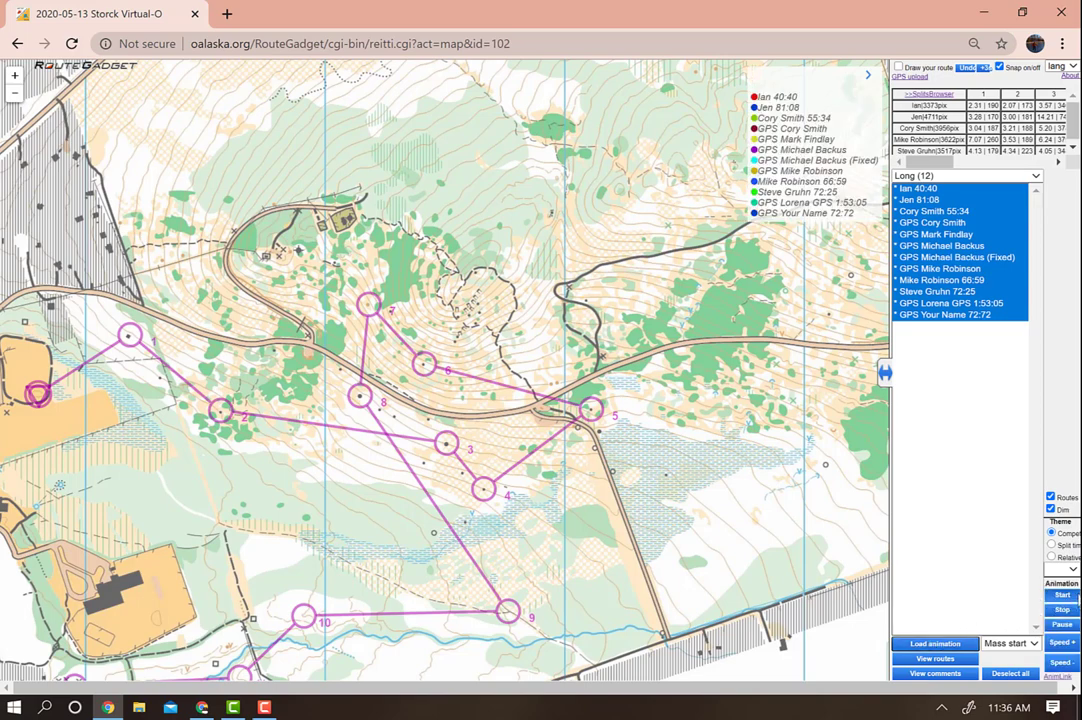
pyautogui.click(1068, 596)
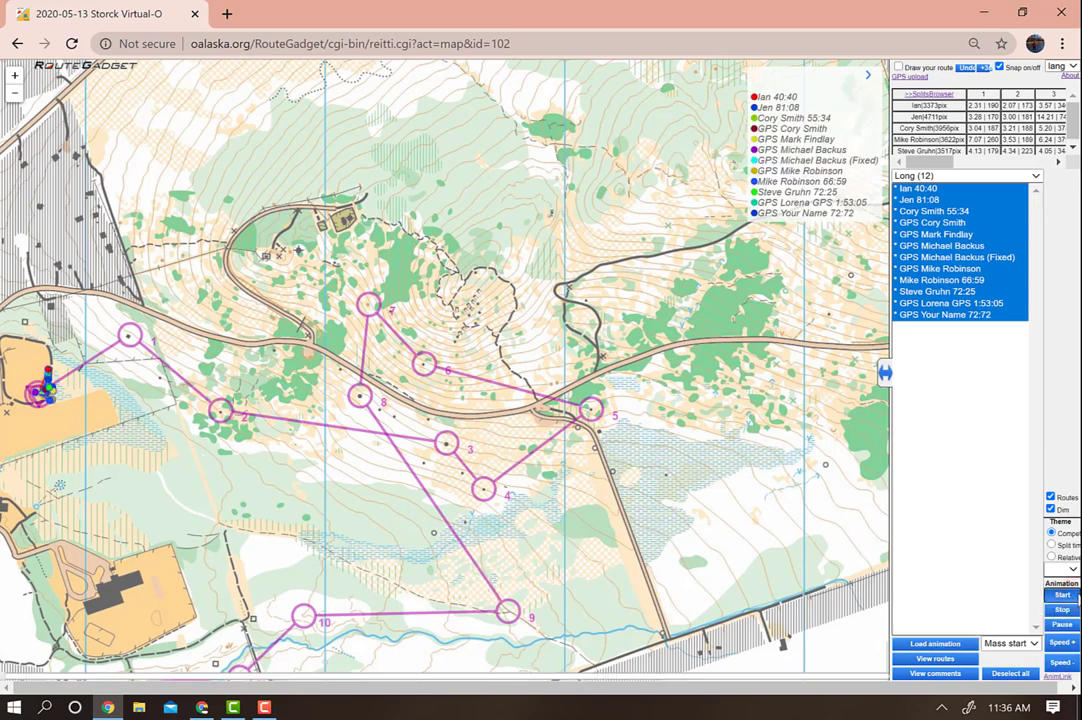